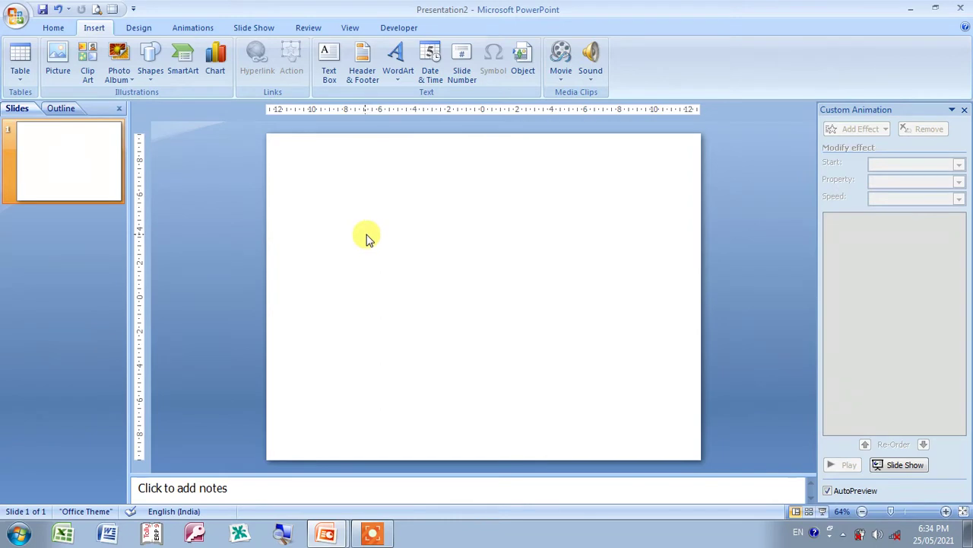
Draw a thin horizontal rectangle about 16.67 cm wide and 0.6 cm high on the slide and fill it with dark blue
{"action": "left_click", "coordinate": [150, 70]}
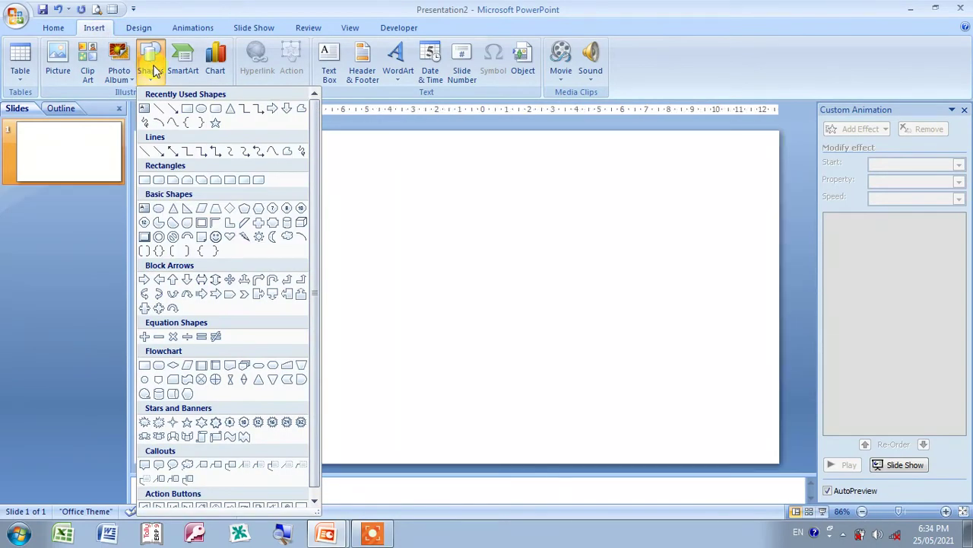
{"action": "left_click", "coordinate": [186, 110]}
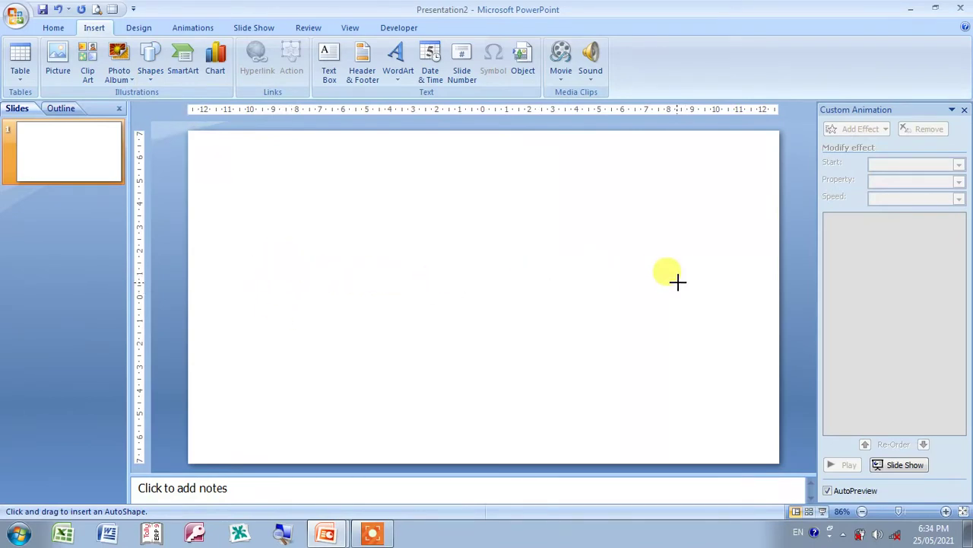
{"action": "left_click_drag", "start_coordinate": [675, 280], "coordinate": [678, 278]}
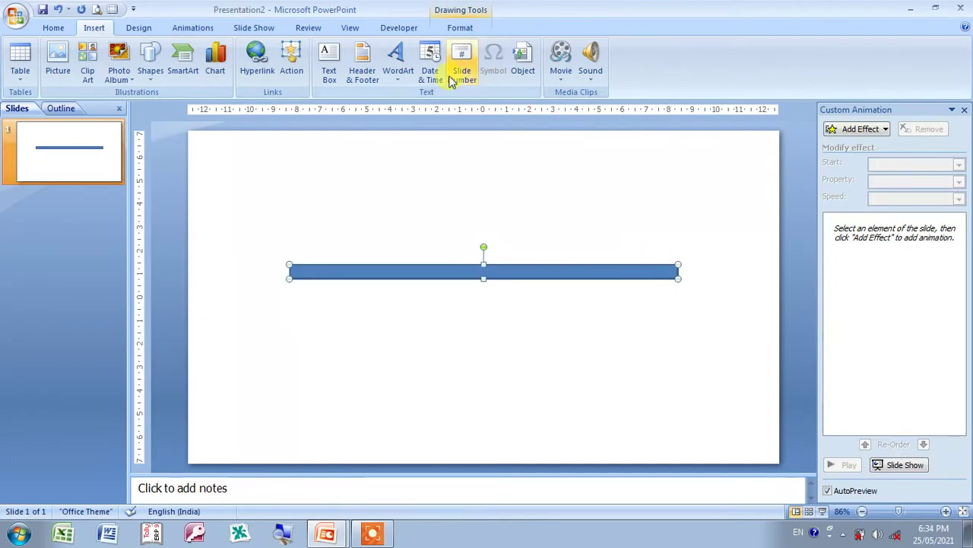
{"action": "left_click", "coordinate": [460, 27]}
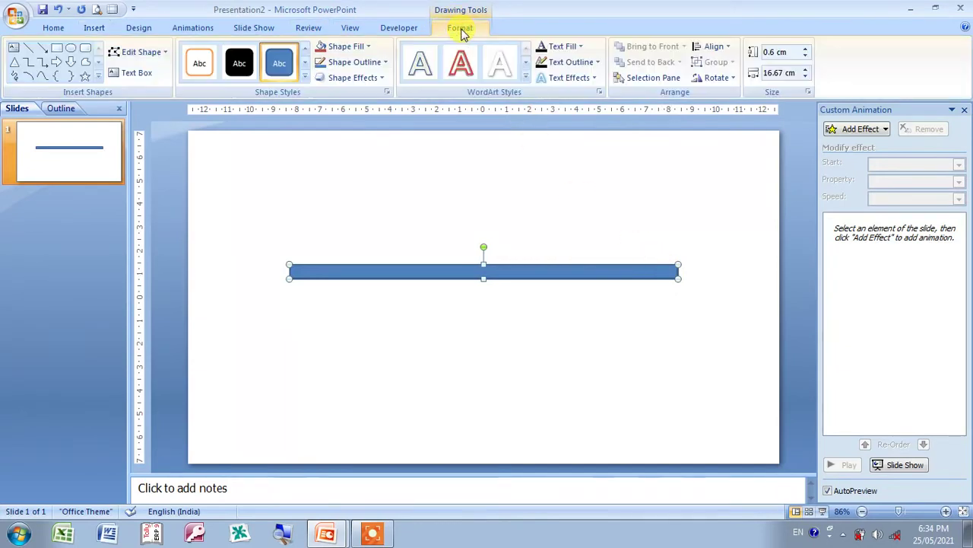
{"action": "left_click", "coordinate": [346, 51]}
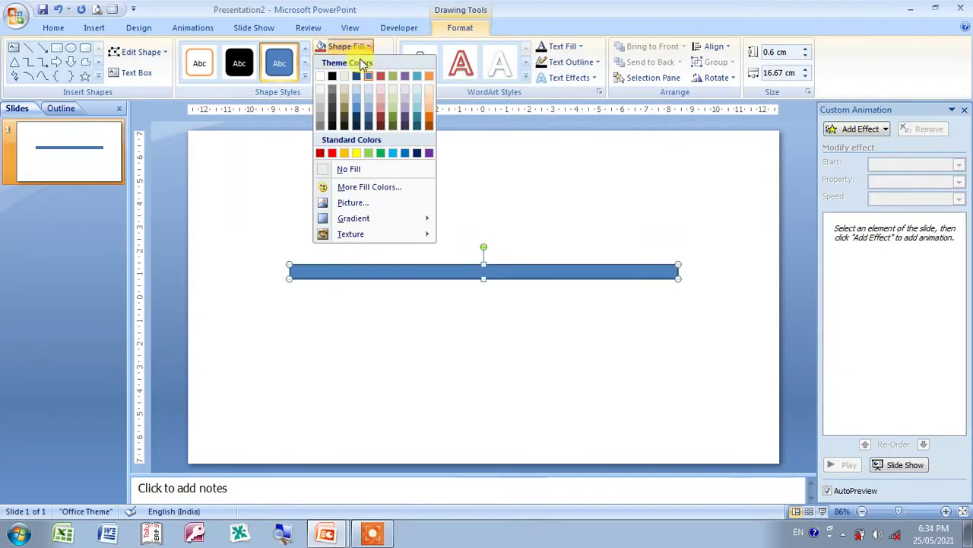
{"action": "left_click", "coordinate": [419, 154]}
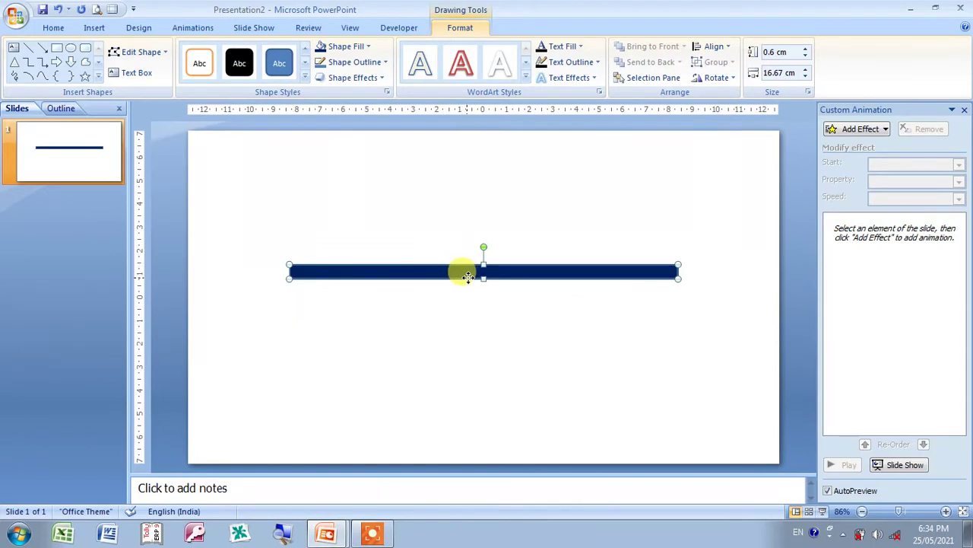
Centre the dark blue bar on the slide by distributing it vertically and horizontally
{"action": "left_click_drag", "start_coordinate": [468, 289], "coordinate": [469, 296]}
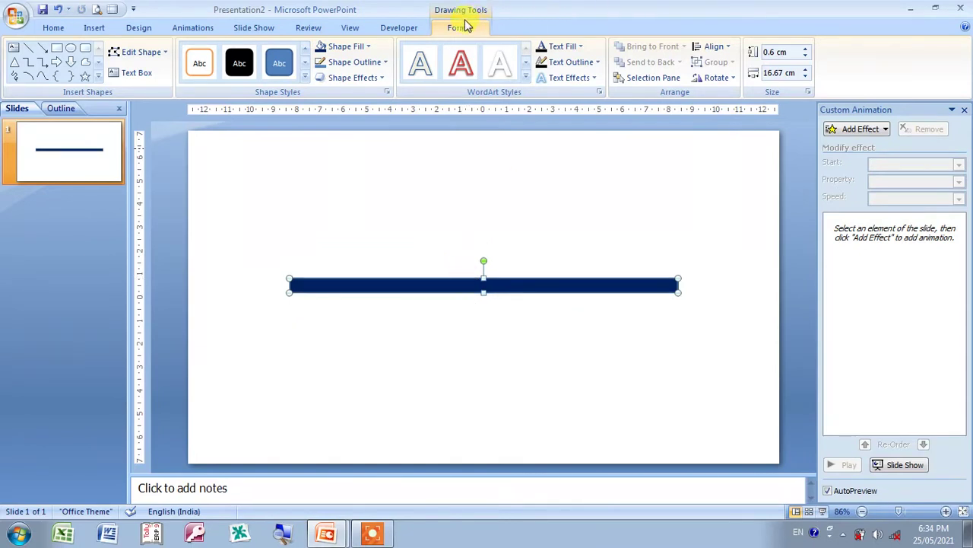
{"action": "left_click", "coordinate": [718, 47]}
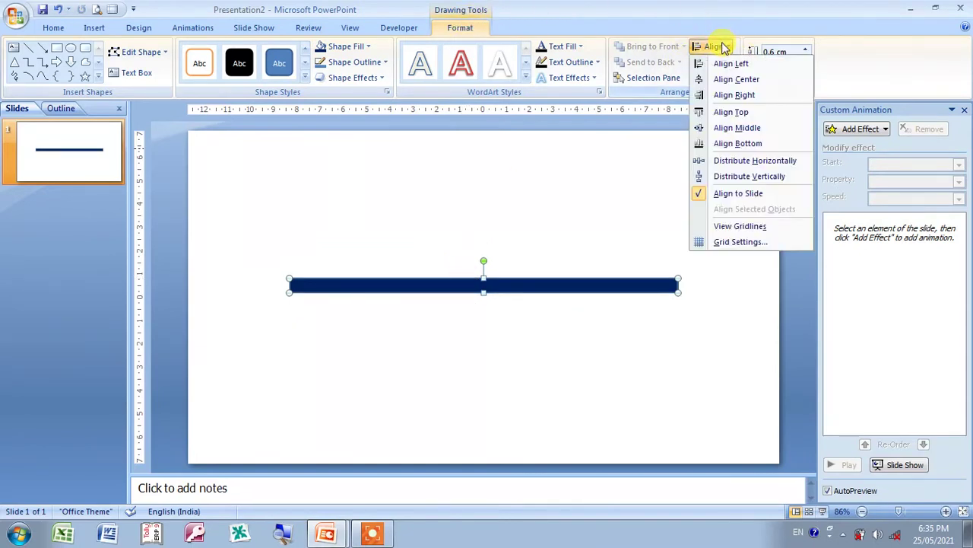
{"action": "left_click", "coordinate": [745, 177]}
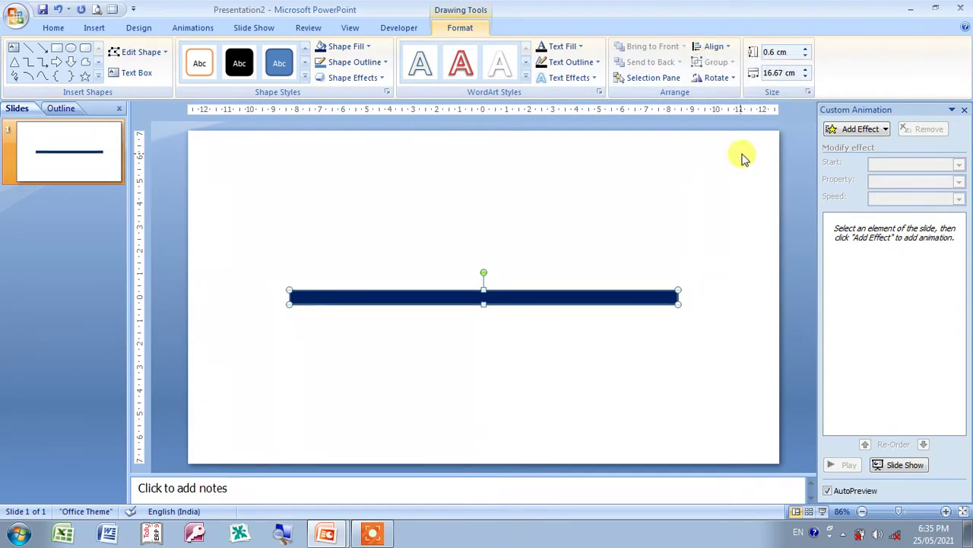
{"action": "left_click", "coordinate": [703, 46]}
{"action": "left_click", "coordinate": [748, 161]}
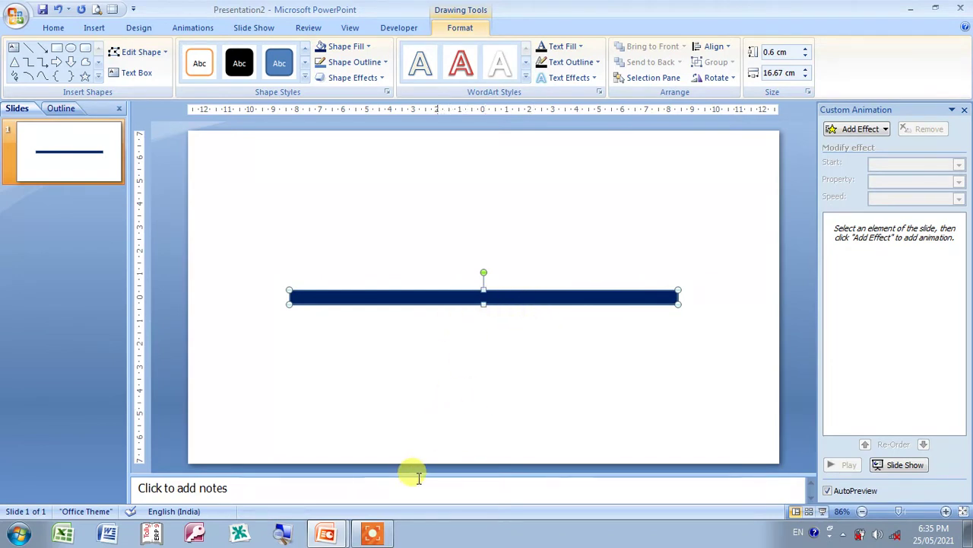
{"action": "left_click", "coordinate": [386, 357]}
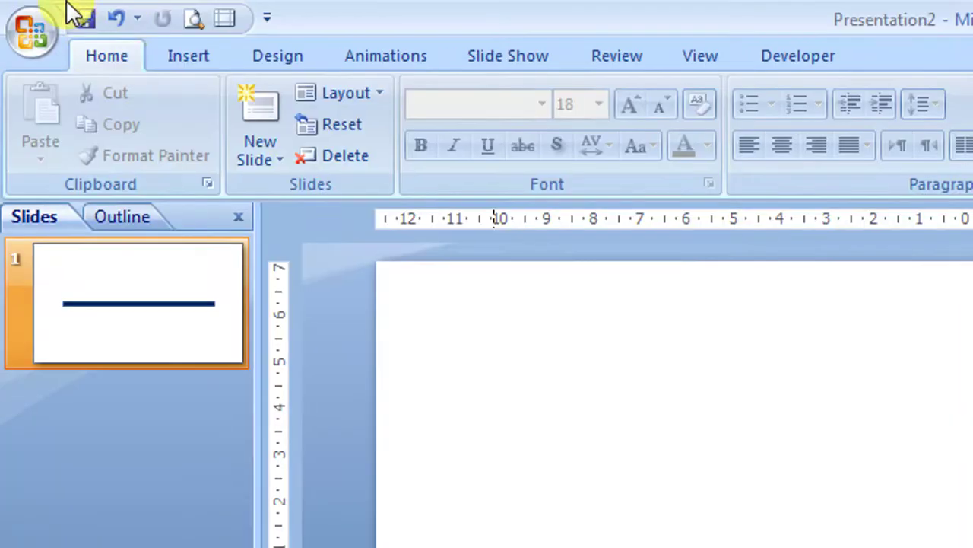
Draw a small horizontal pentagon block arrow above the bar
{"action": "left_click", "coordinate": [182, 60]}
{"action": "left_click", "coordinate": [293, 144]}
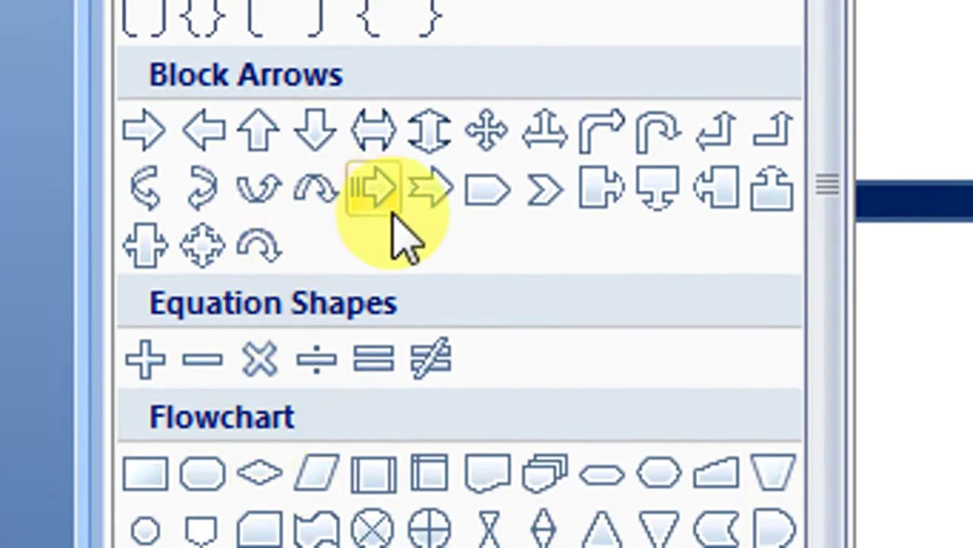
{"action": "left_click", "coordinate": [487, 194]}
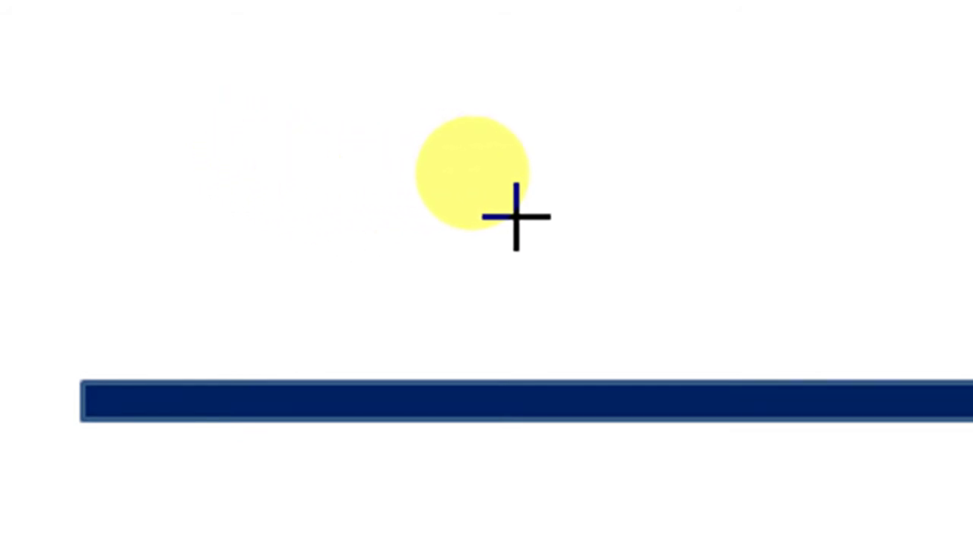
{"action": "left_click_drag", "start_coordinate": [517, 216], "coordinate": [514, 218]}
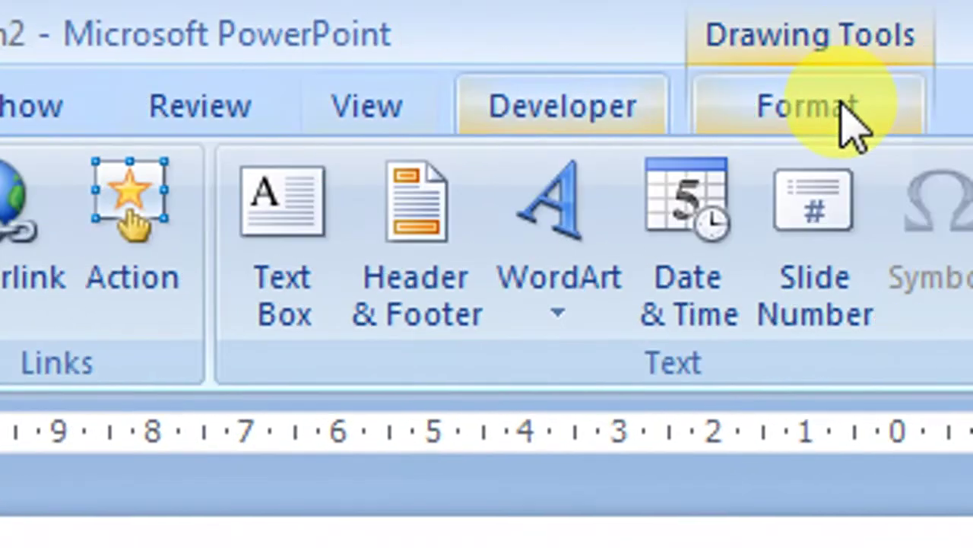
Fill the pentagon with the standard dark blue and remove its outline
{"action": "left_click", "coordinate": [843, 122]}
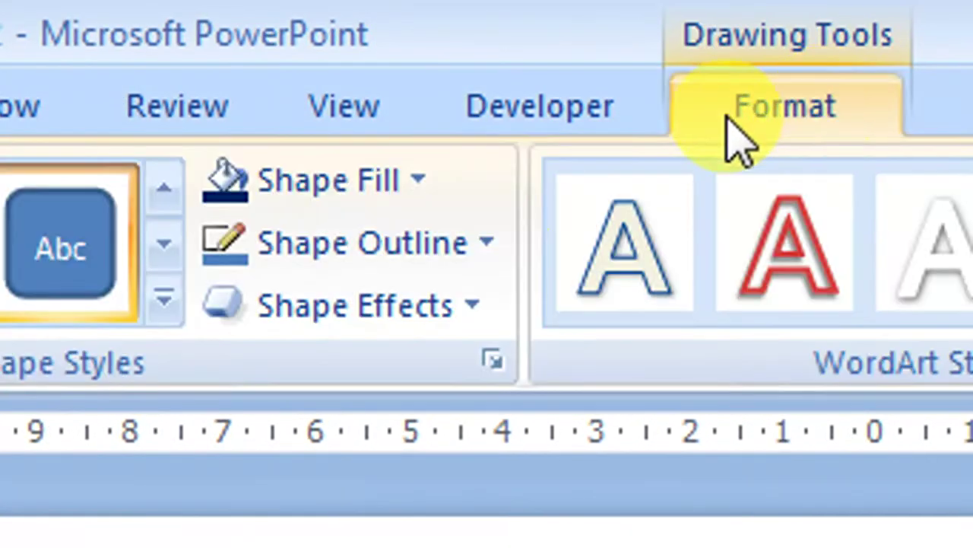
{"action": "left_click", "coordinate": [361, 182]}
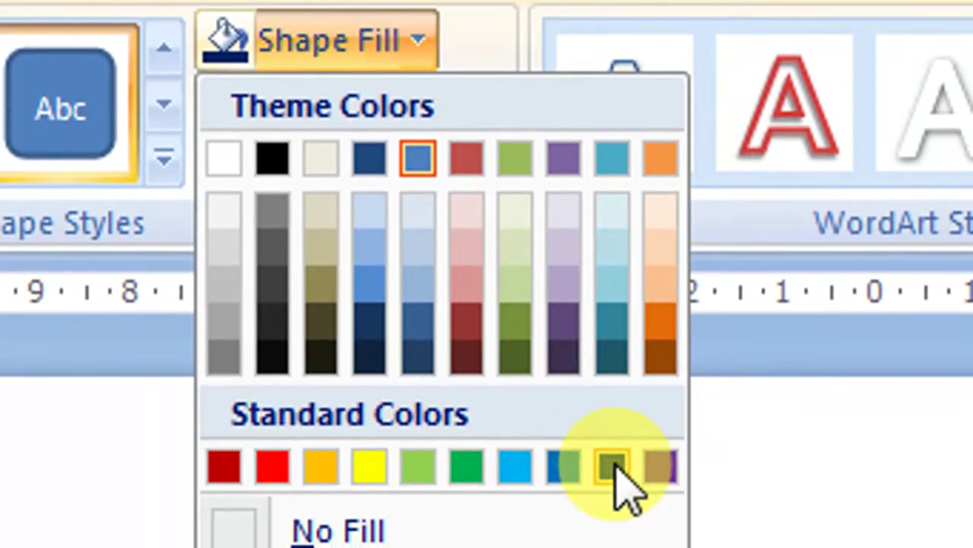
{"action": "left_click", "coordinate": [616, 470]}
{"action": "left_click", "coordinate": [384, 125]}
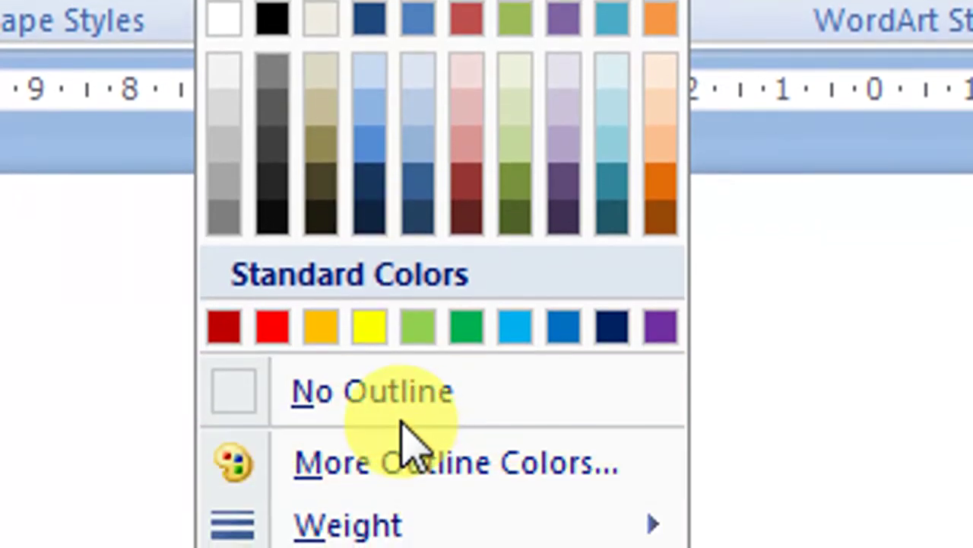
{"action": "left_click", "coordinate": [404, 391]}
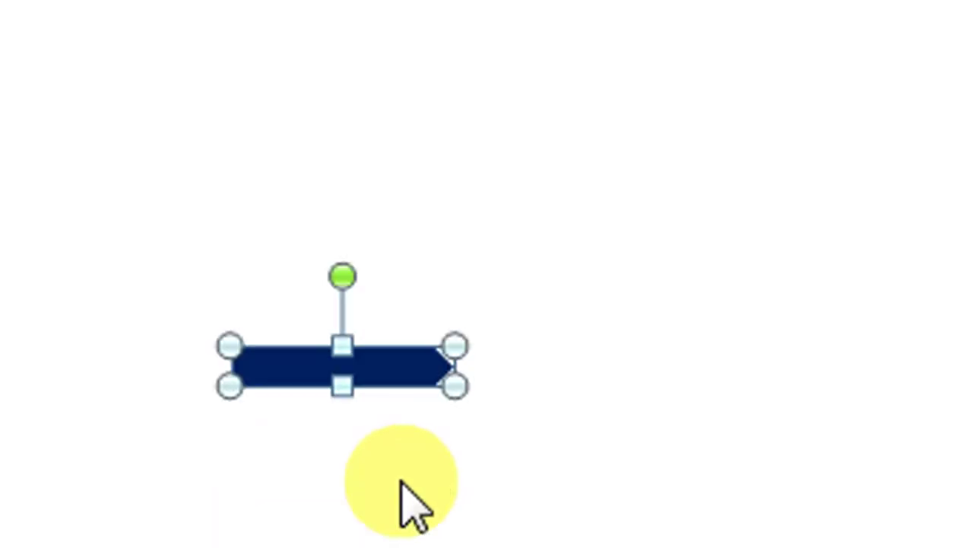
Remove the outline from the long horizontal bar
{"action": "left_click", "coordinate": [410, 463]}
{"action": "left_click", "coordinate": [340, 88]}
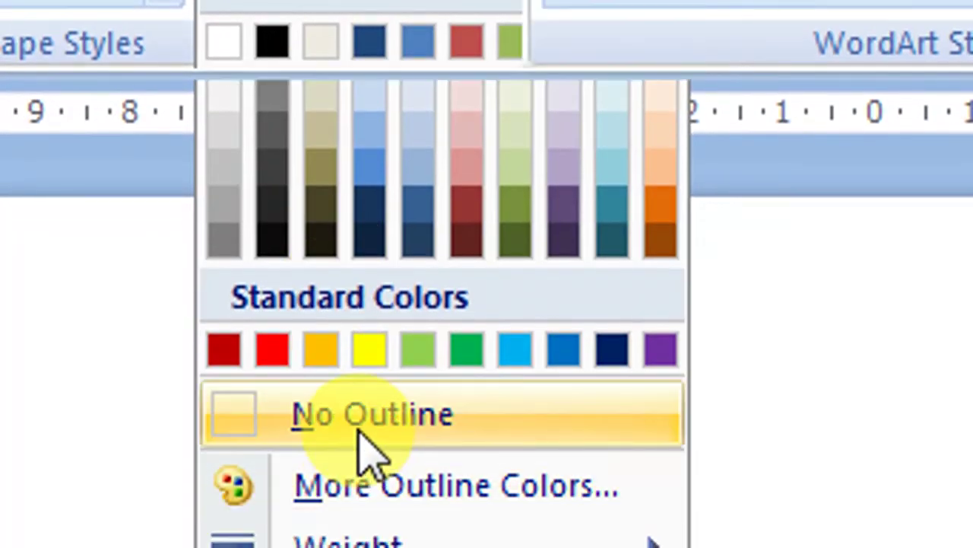
{"action": "left_click", "coordinate": [364, 430]}
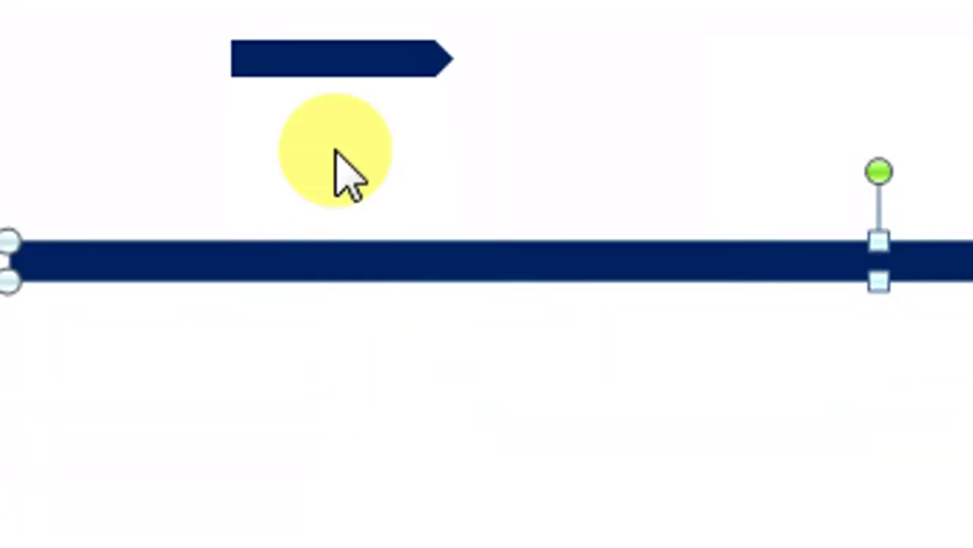
Rotate the pentagon left by 90° so that it points upward
{"action": "left_click", "coordinate": [318, 70]}
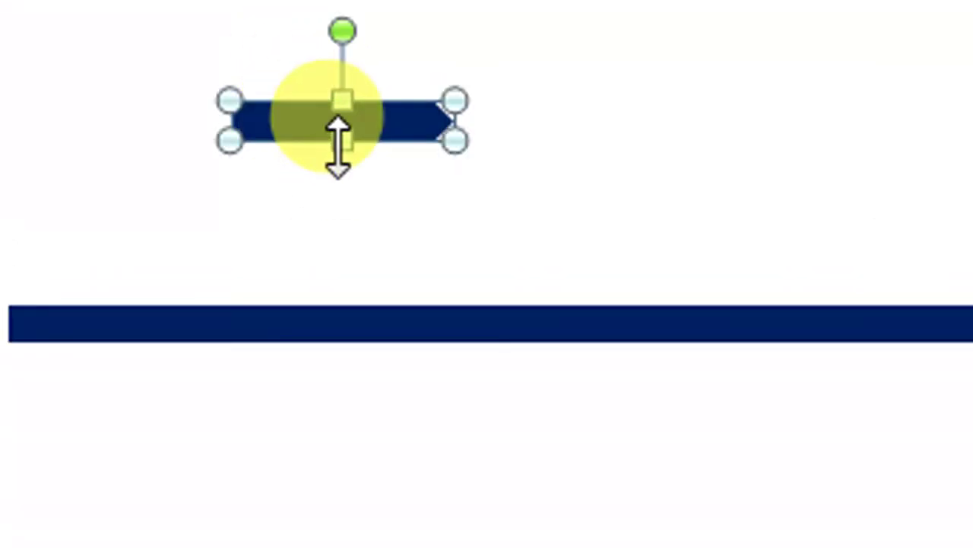
{"action": "left_click_drag", "start_coordinate": [347, 152], "coordinate": [359, 142]}
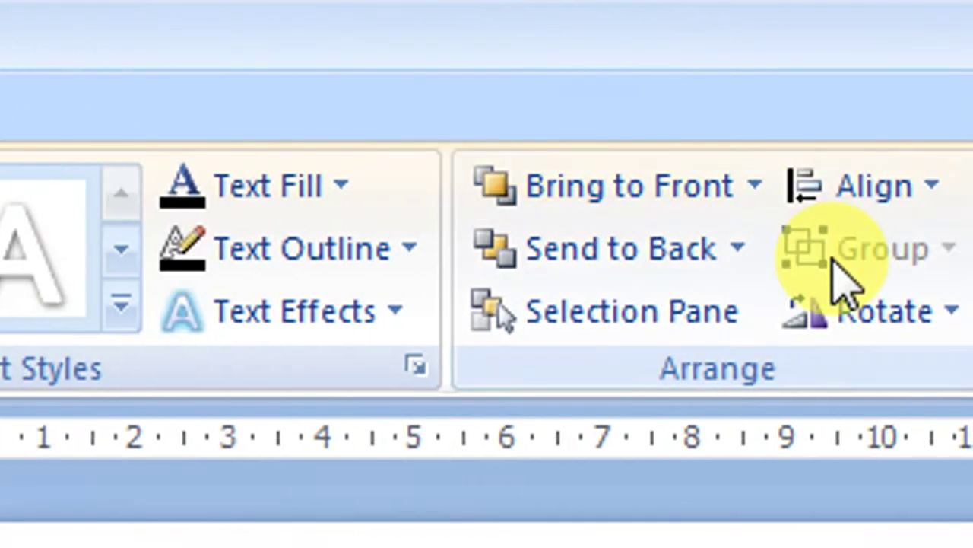
{"action": "left_click", "coordinate": [859, 312]}
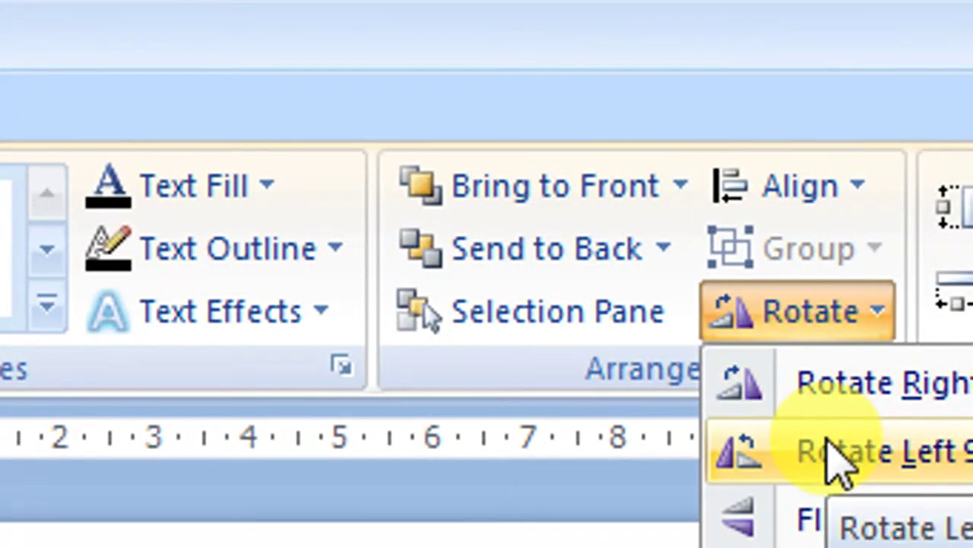
{"action": "left_click", "coordinate": [833, 453]}
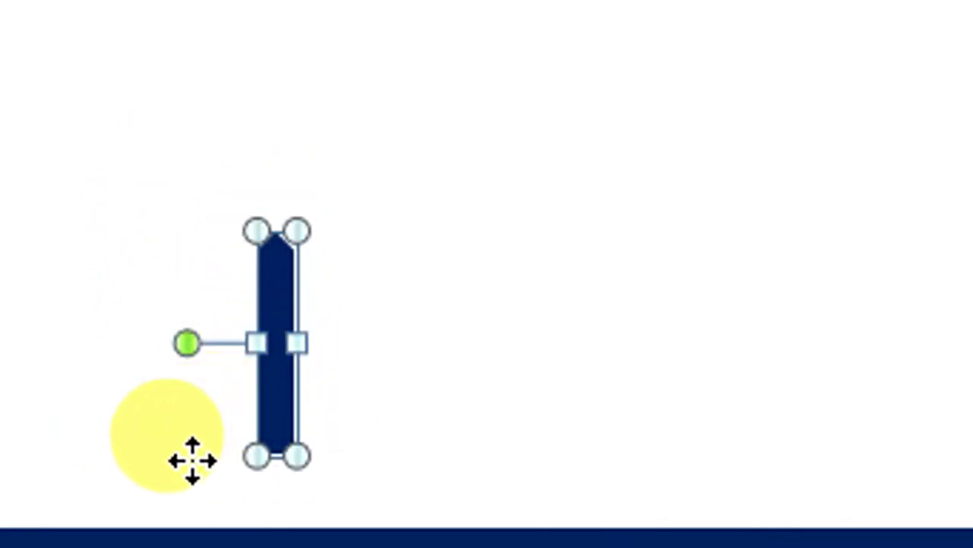
Stand the upright pentagon on the bar's upper edge and shorten it to about 1.8 cm
{"action": "left_click_drag", "start_coordinate": [274, 391], "coordinate": [182, 464]}
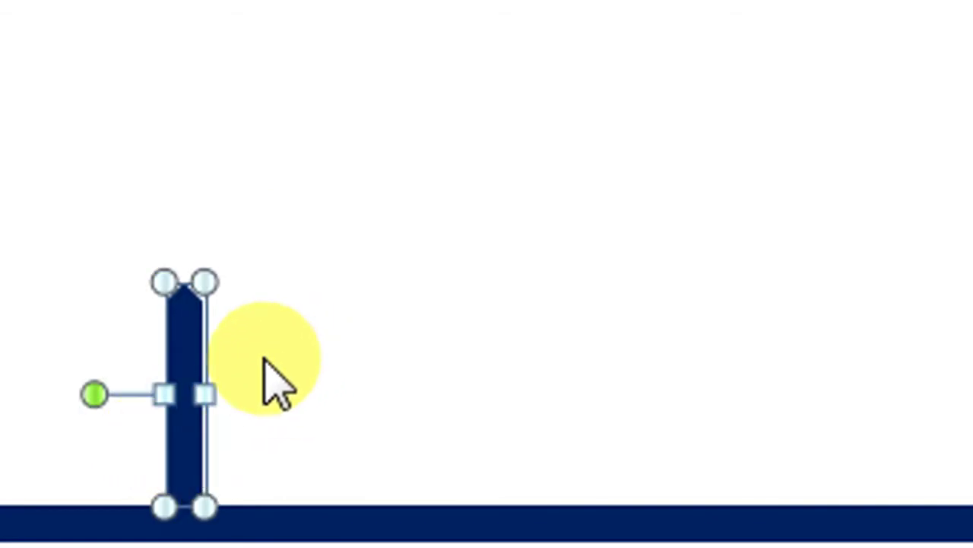
{"action": "left_click_drag", "start_coordinate": [205, 285], "coordinate": [206, 336]}
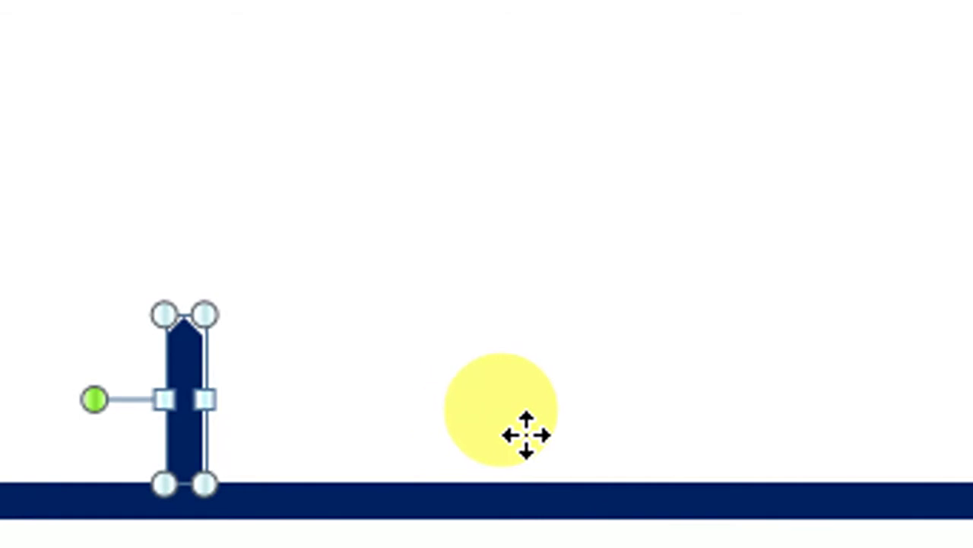
Place copies of the upright pentagon along the bar to make a row of five
{"action": "key", "text": "Delete"}
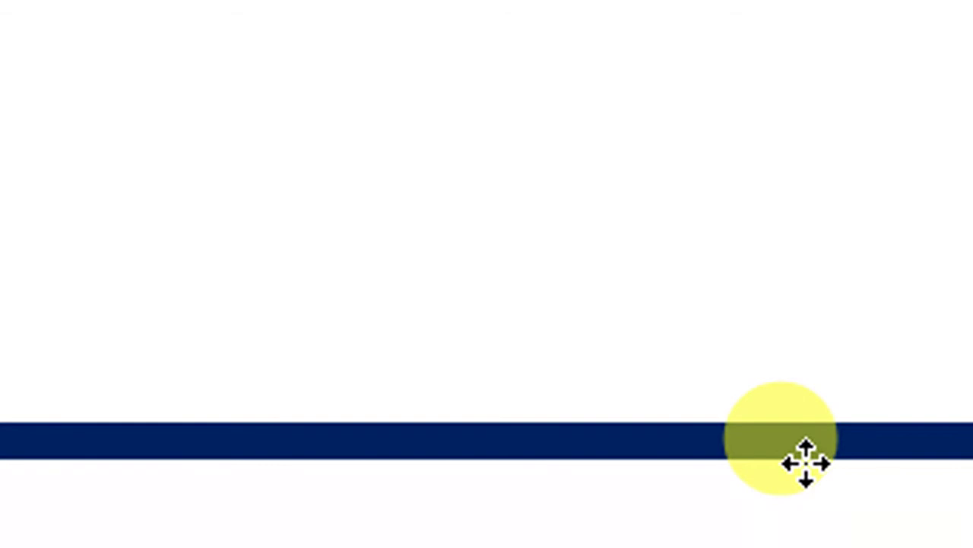
{"action": "key", "text": "ctrl+z"}
{"action": "left_click_drag", "start_coordinate": [523, 395], "coordinate": [154, 402]}
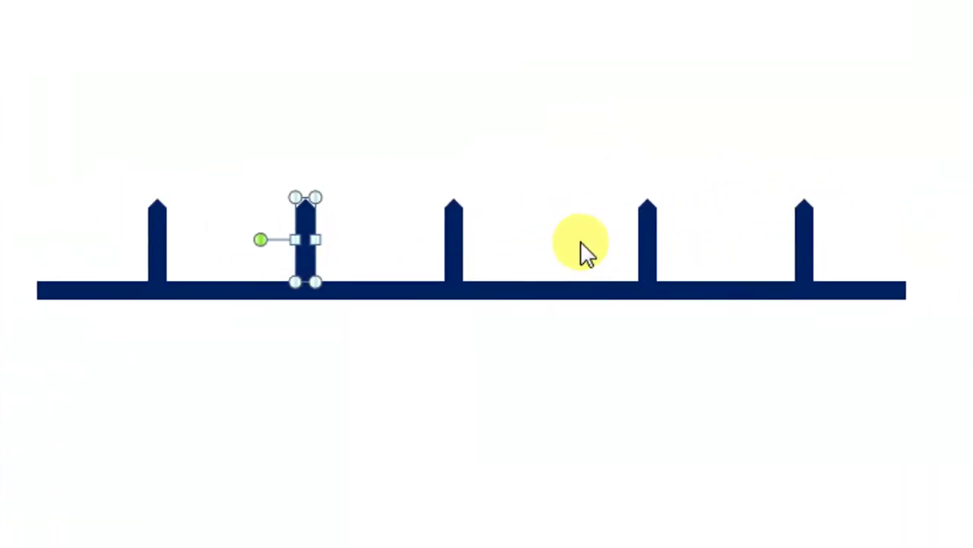
{"action": "left_click", "coordinate": [148, 118]}
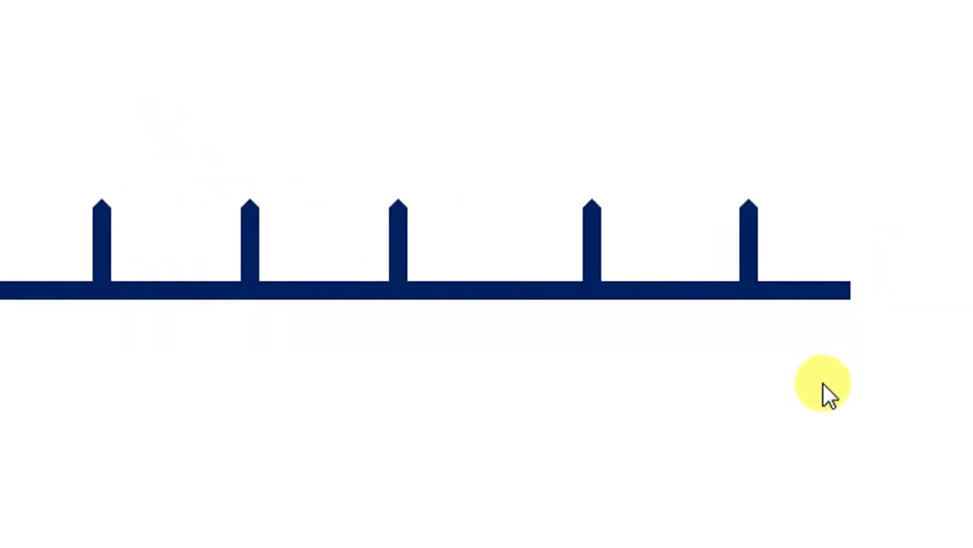
Space the five upright pentagons evenly by distributing them horizontally relative to the selected objects
{"action": "key", "text": "ctrl+a"}
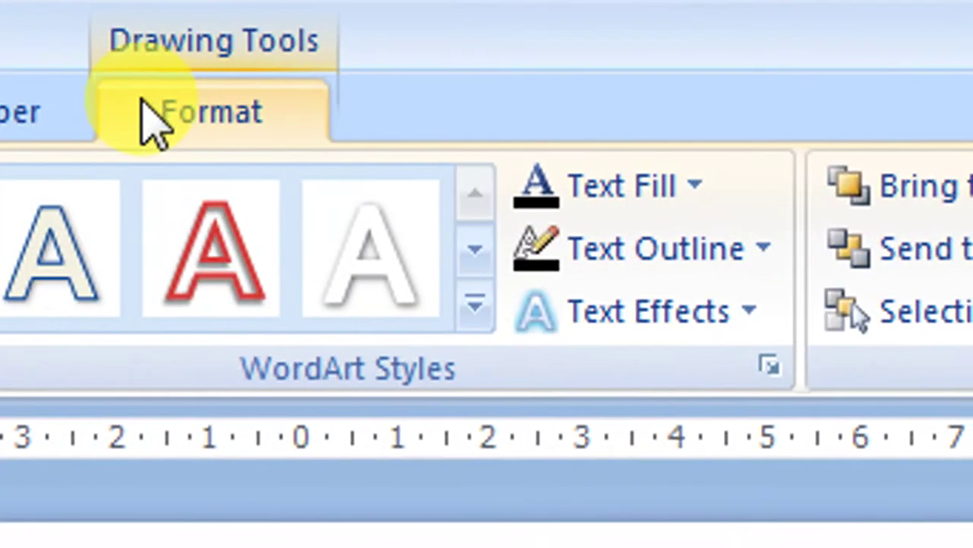
{"action": "left_click", "coordinate": [741, 200]}
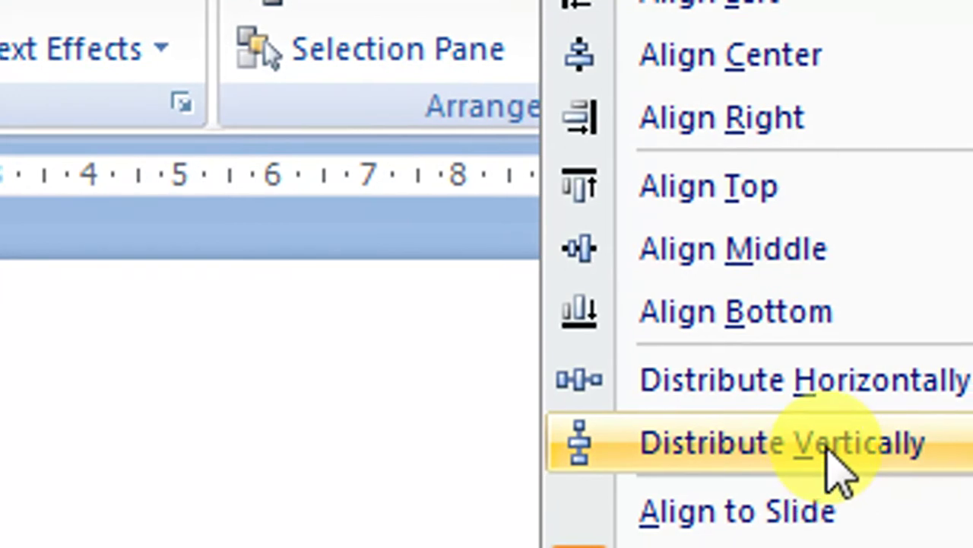
{"action": "left_click", "coordinate": [832, 491]}
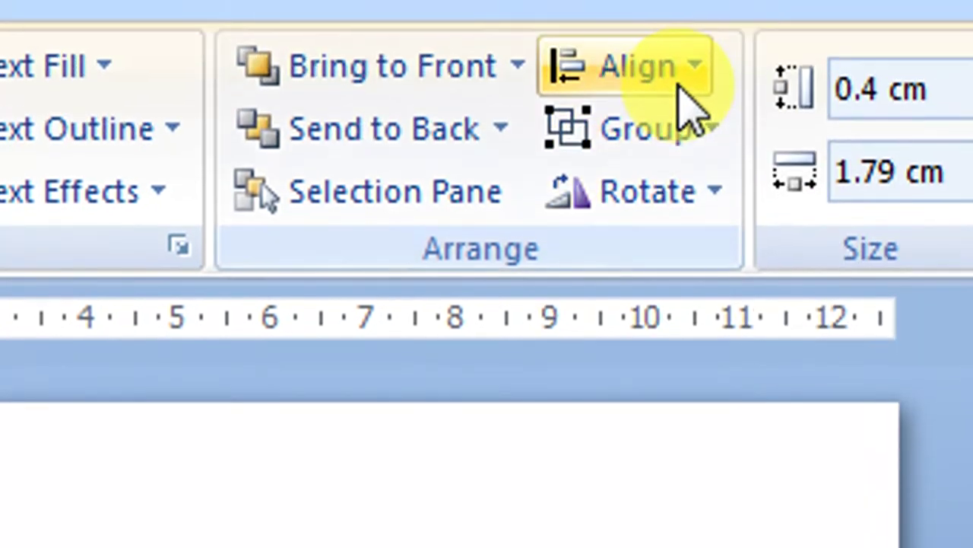
{"action": "left_click", "coordinate": [691, 107]}
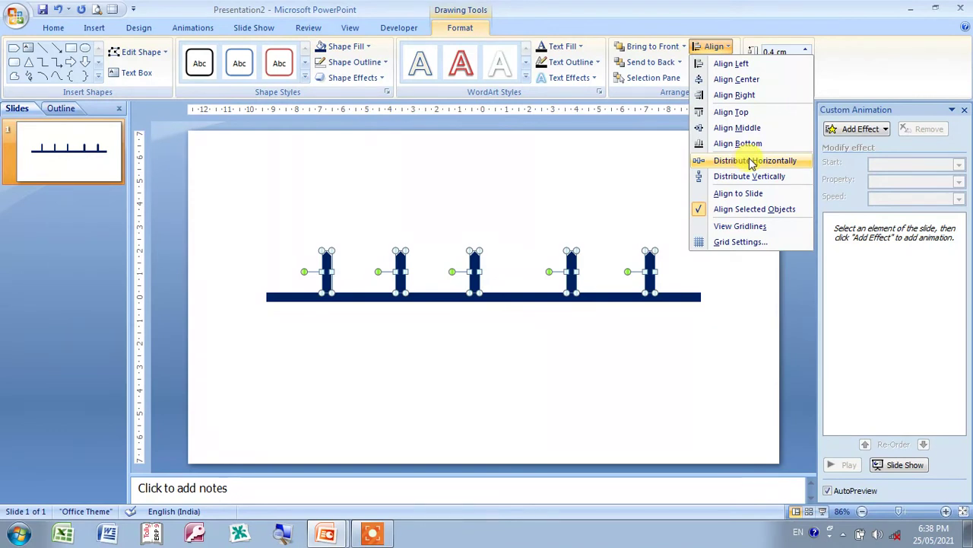
{"action": "left_click", "coordinate": [751, 161]}
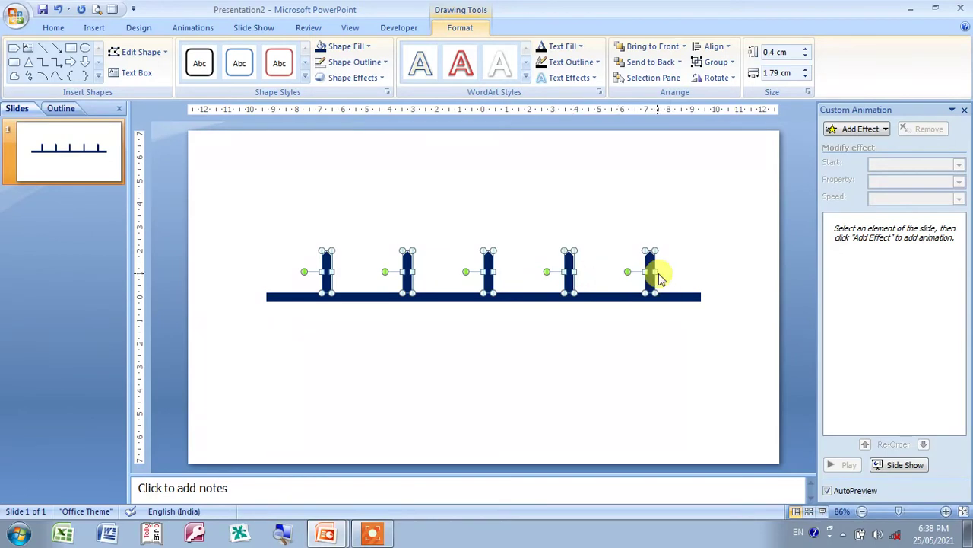
{"action": "left_click", "coordinate": [386, 213]}
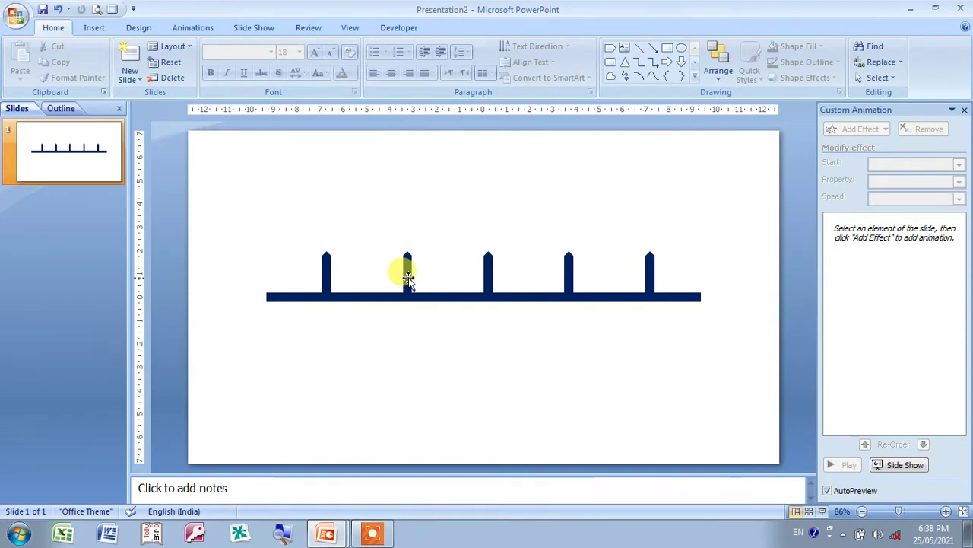
Flip the second and fourth pentagon markers vertically and move them down against the bar's lower edge
{"action": "left_click", "coordinate": [409, 278]}
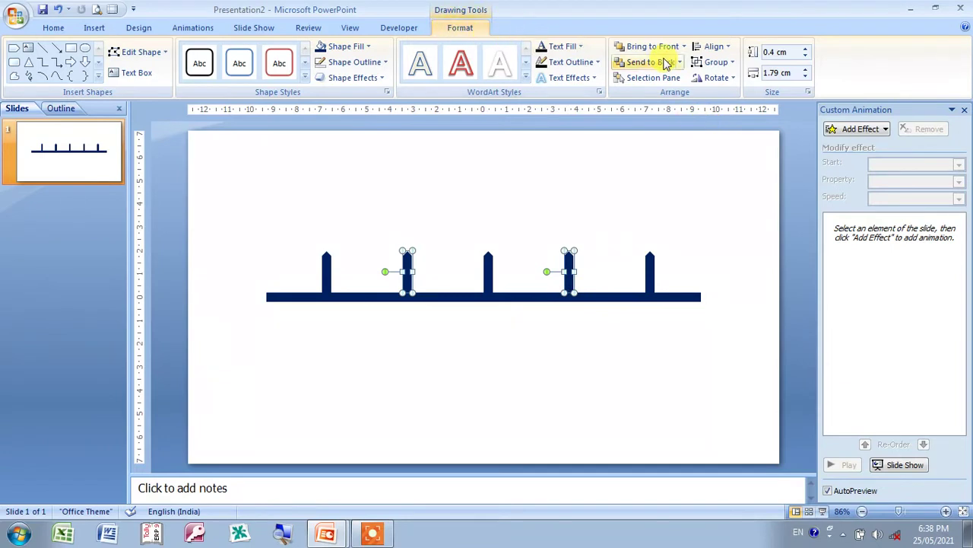
{"action": "left_click", "coordinate": [720, 80]}
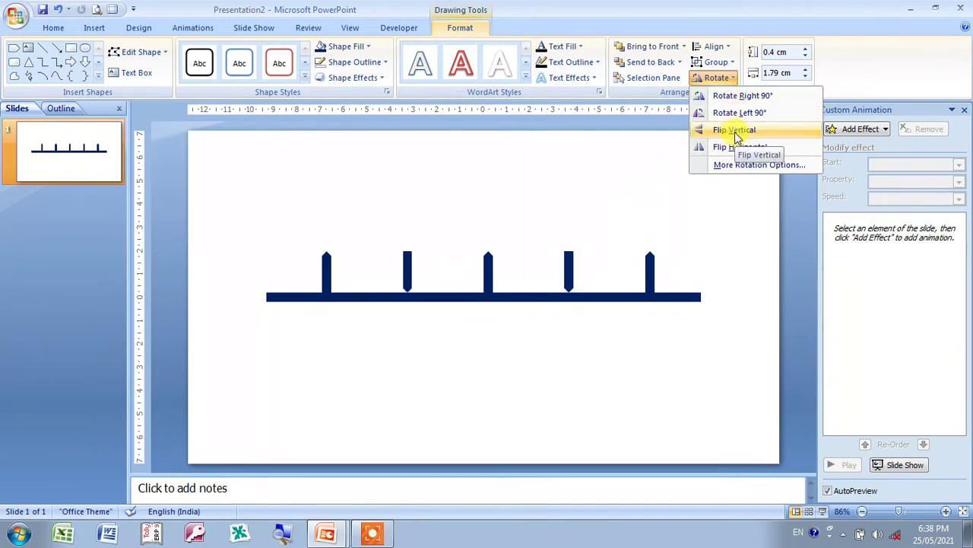
{"action": "left_click", "coordinate": [736, 134]}
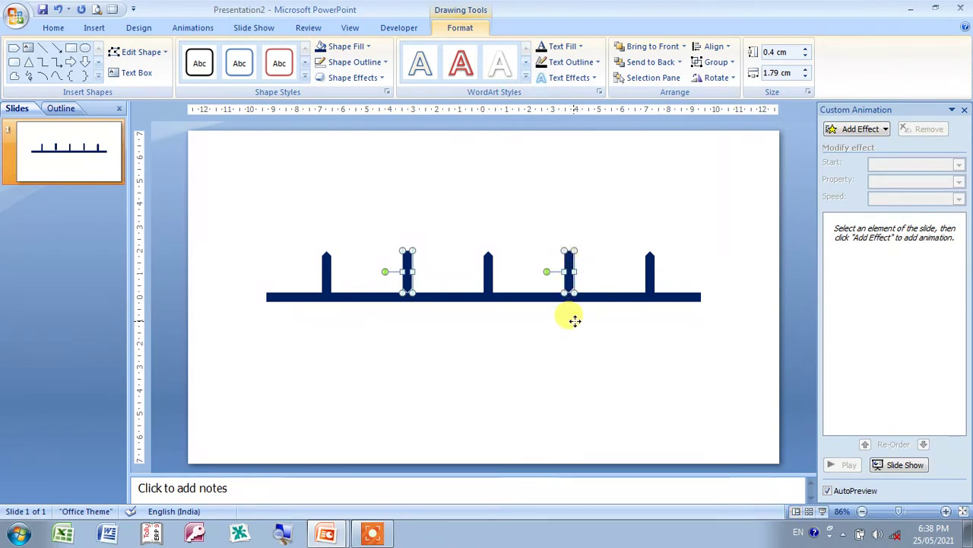
{"action": "left_click_drag", "start_coordinate": [571, 314], "coordinate": [567, 310]}
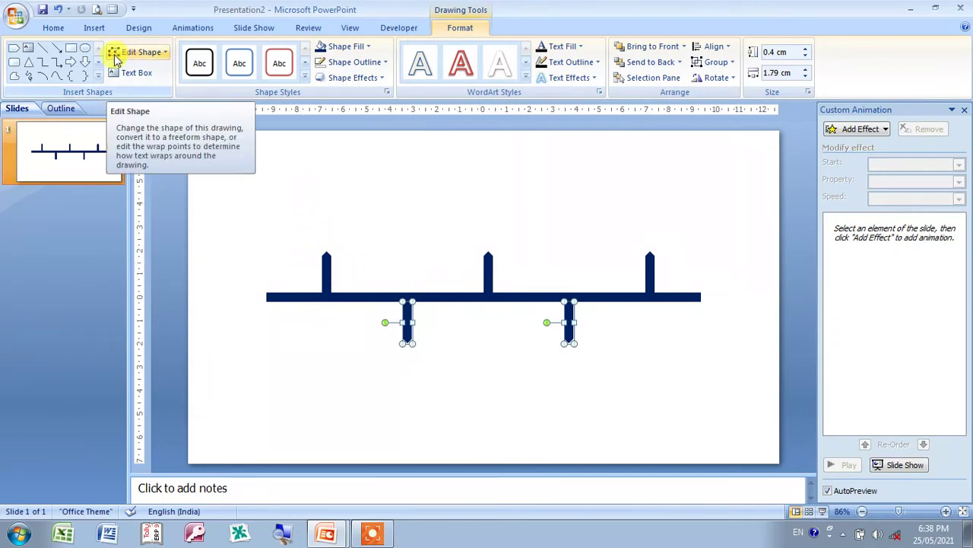
Add a text box above the first marker with the text "Mishra Market" and centre the text
{"action": "left_click", "coordinate": [141, 73]}
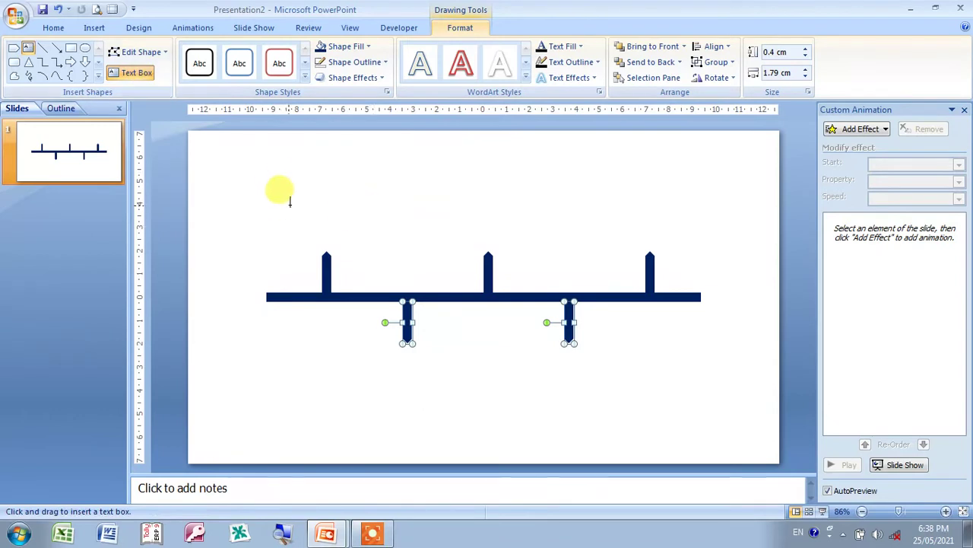
{"action": "left_click", "coordinate": [388, 220]}
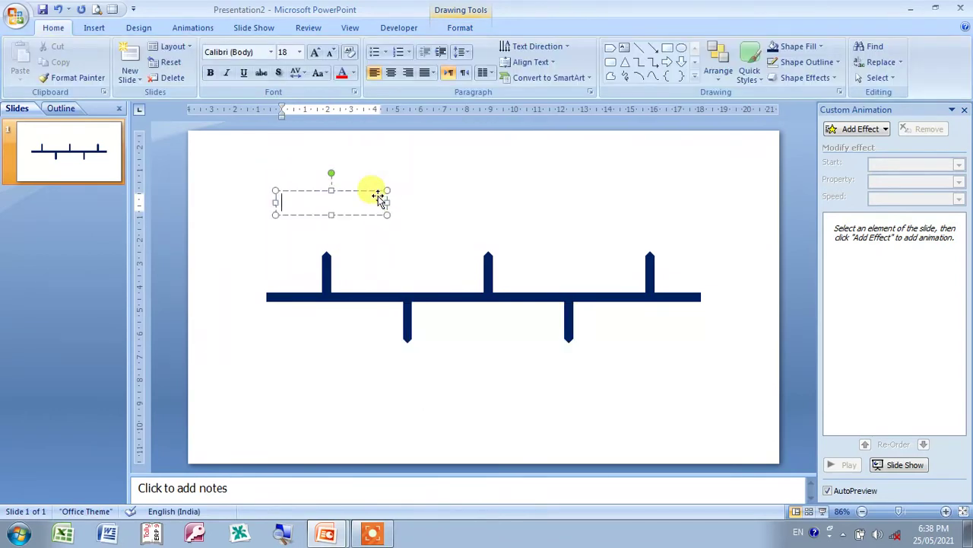
{"action": "type", "text": "Computer Sc"}
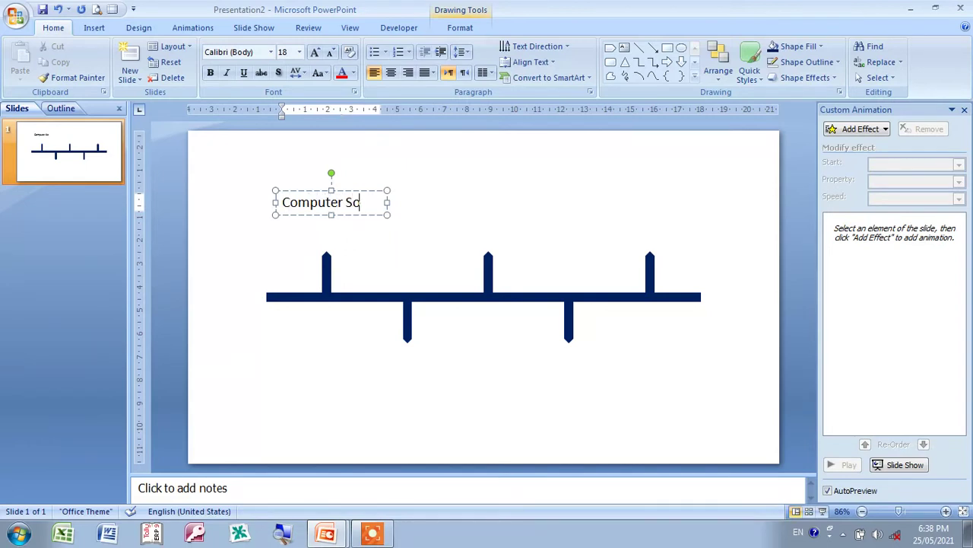
{"action": "key", "text": "ctrl+z"}
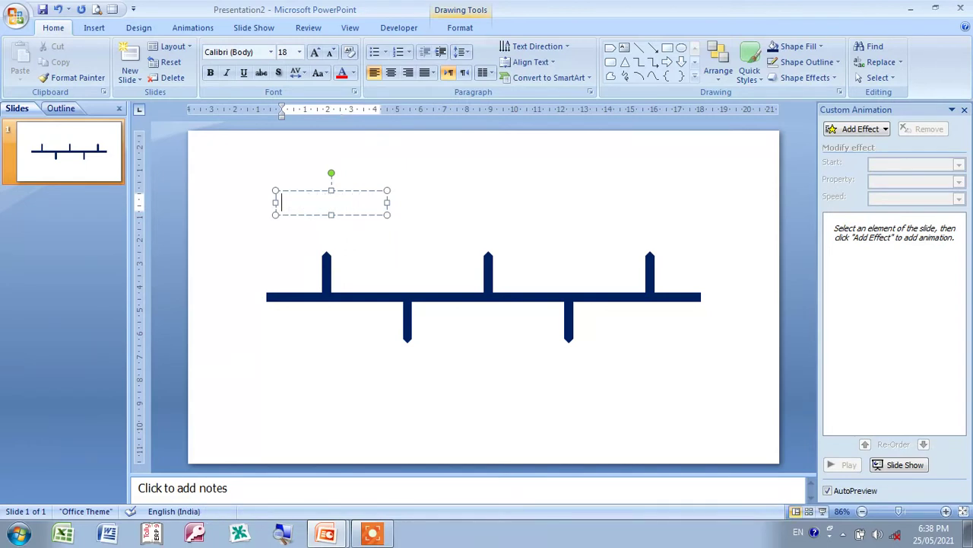
{"action": "type", "text": "Mishra Market"}
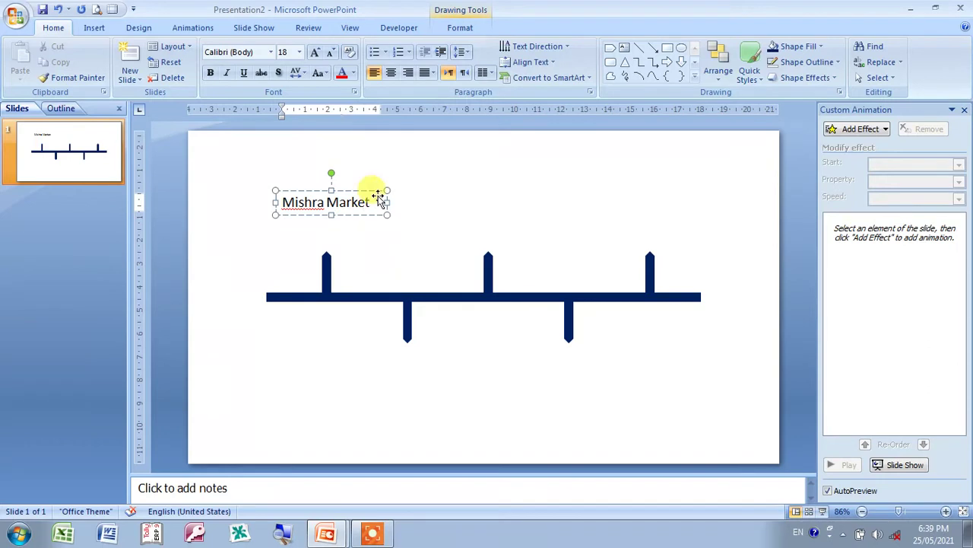
{"action": "key", "text": "ctrl+e"}
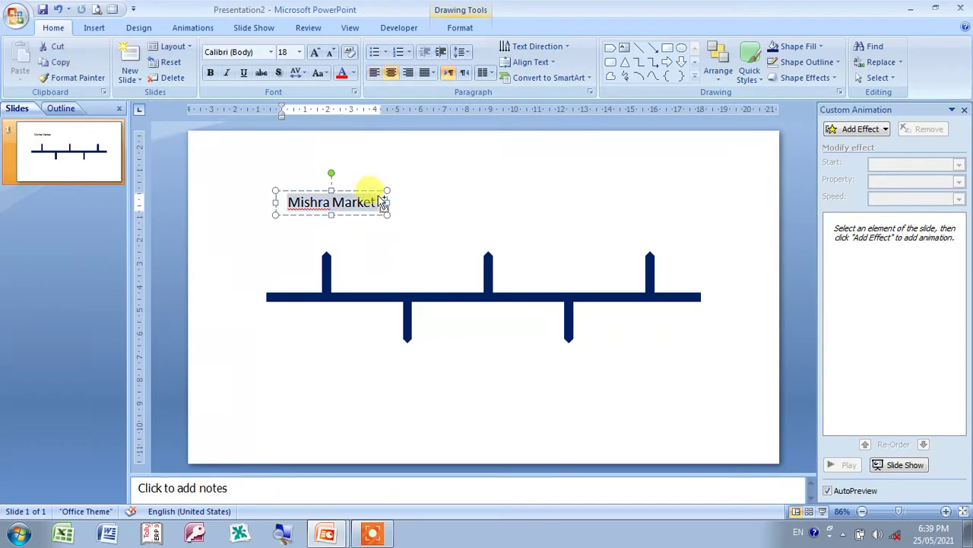